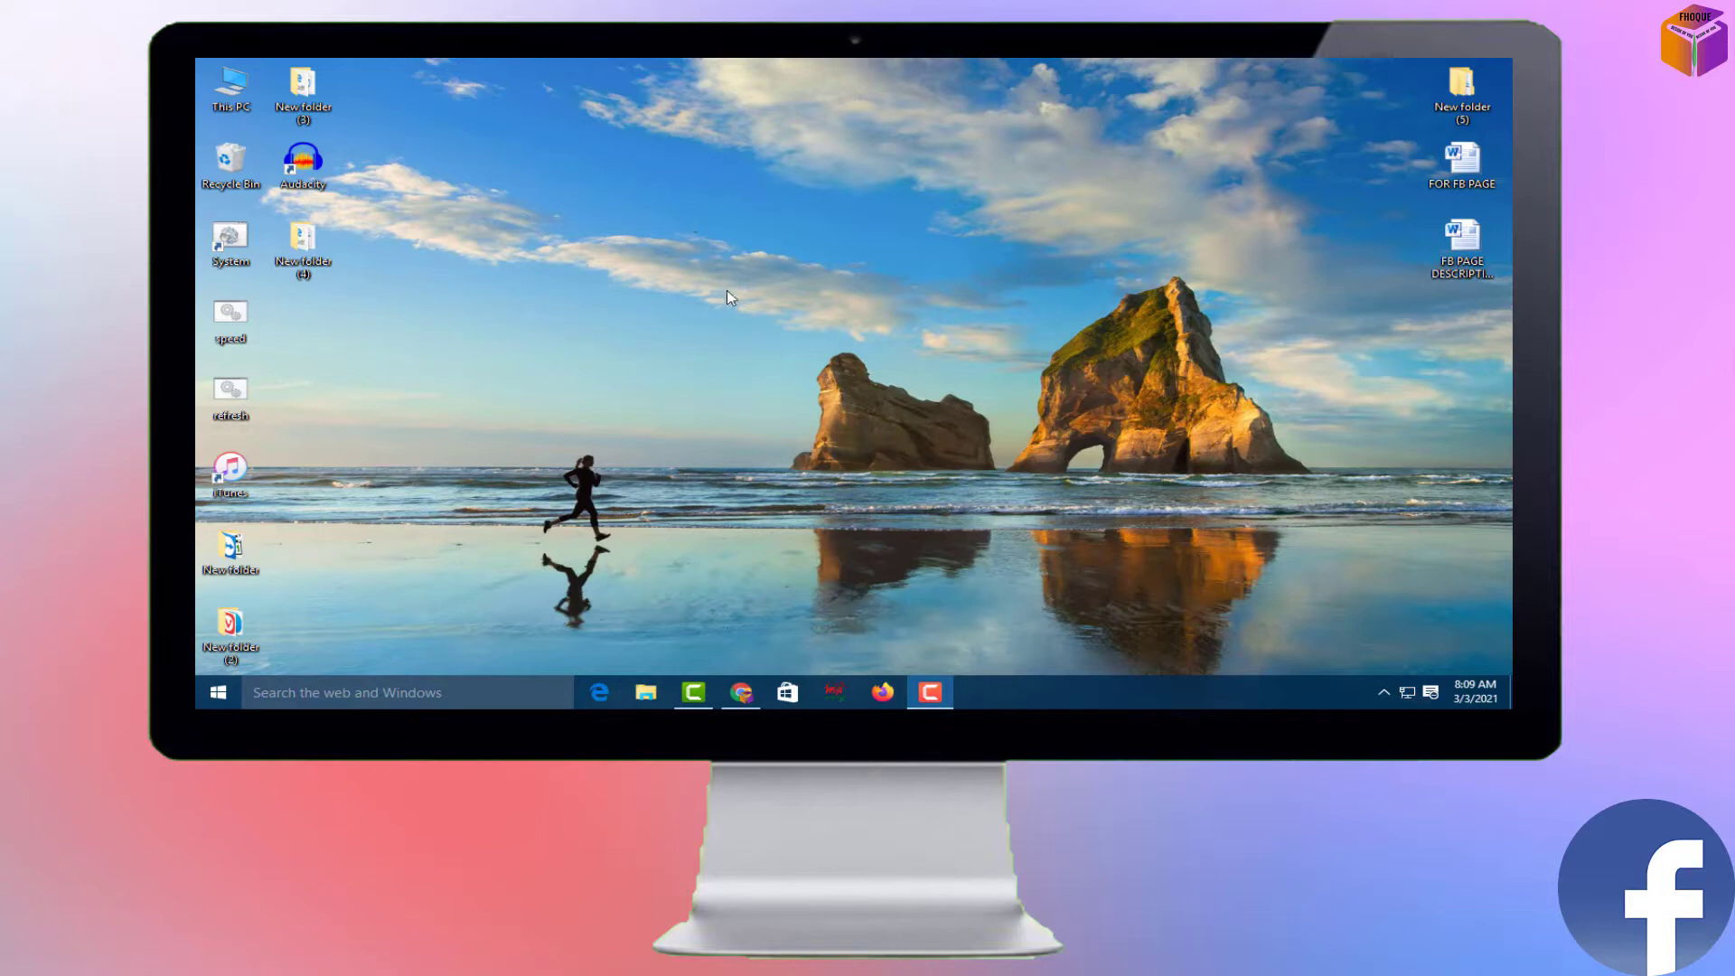
# - Go to the Faz The Gamer page from Pages and open its Inbox, showing All Messages
pyautogui.click(739, 697)
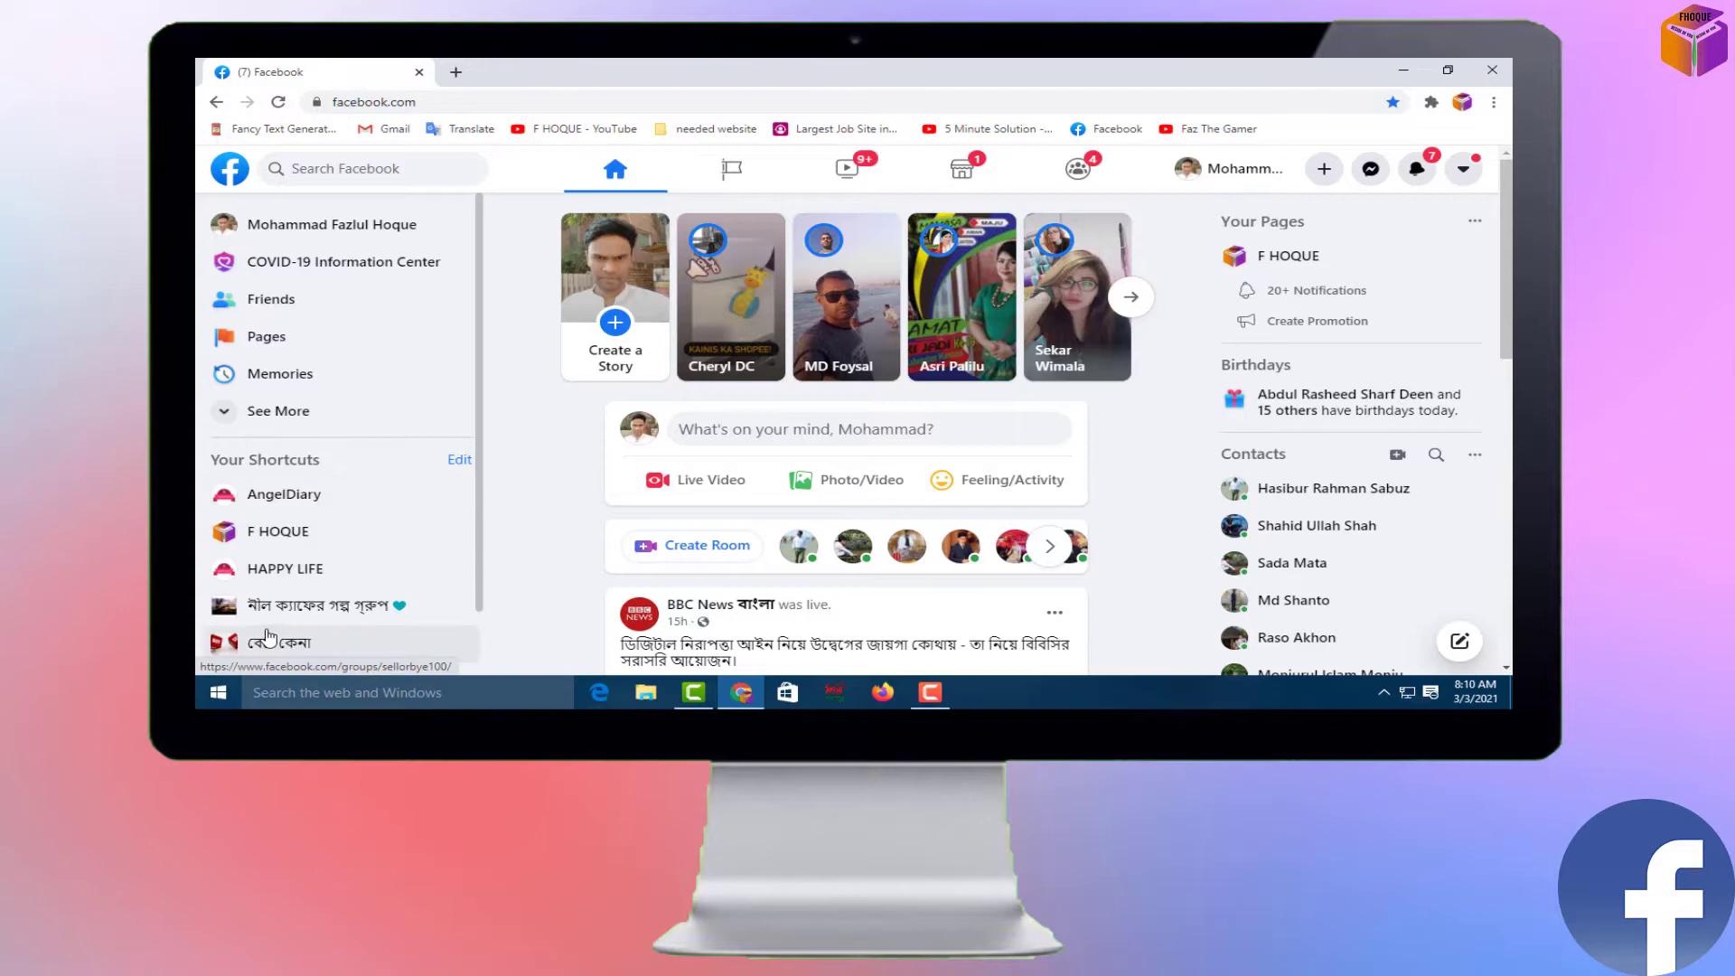
pyautogui.click(309, 434)
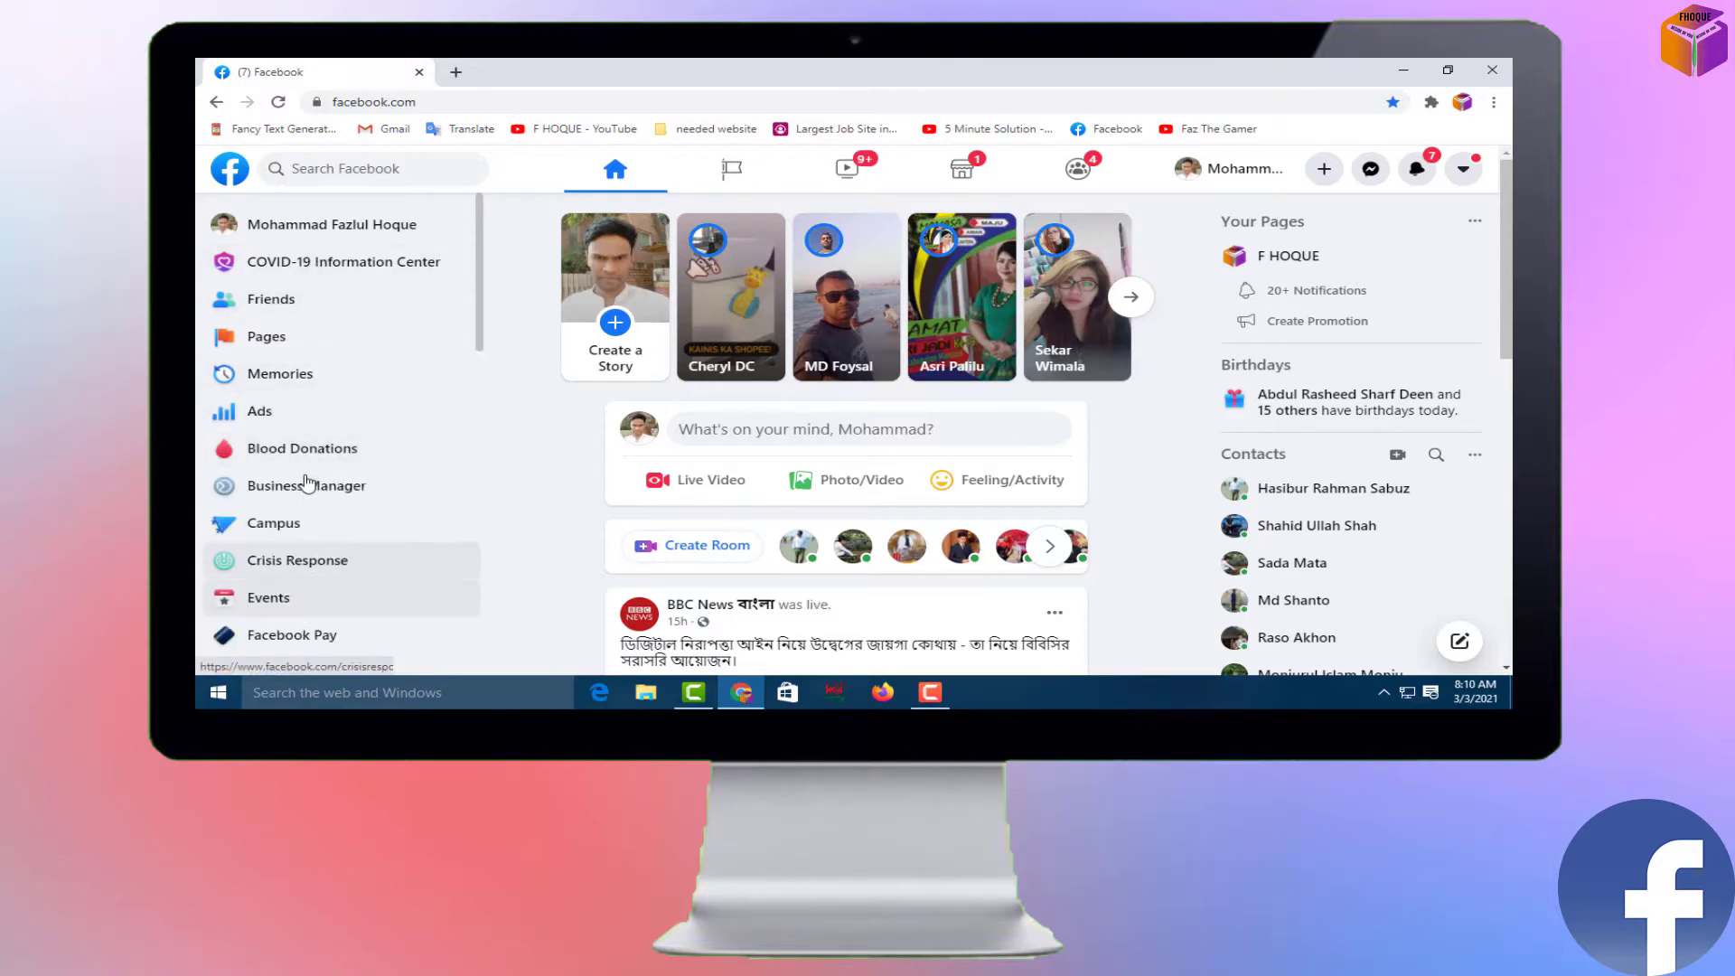
pyautogui.click(294, 339)
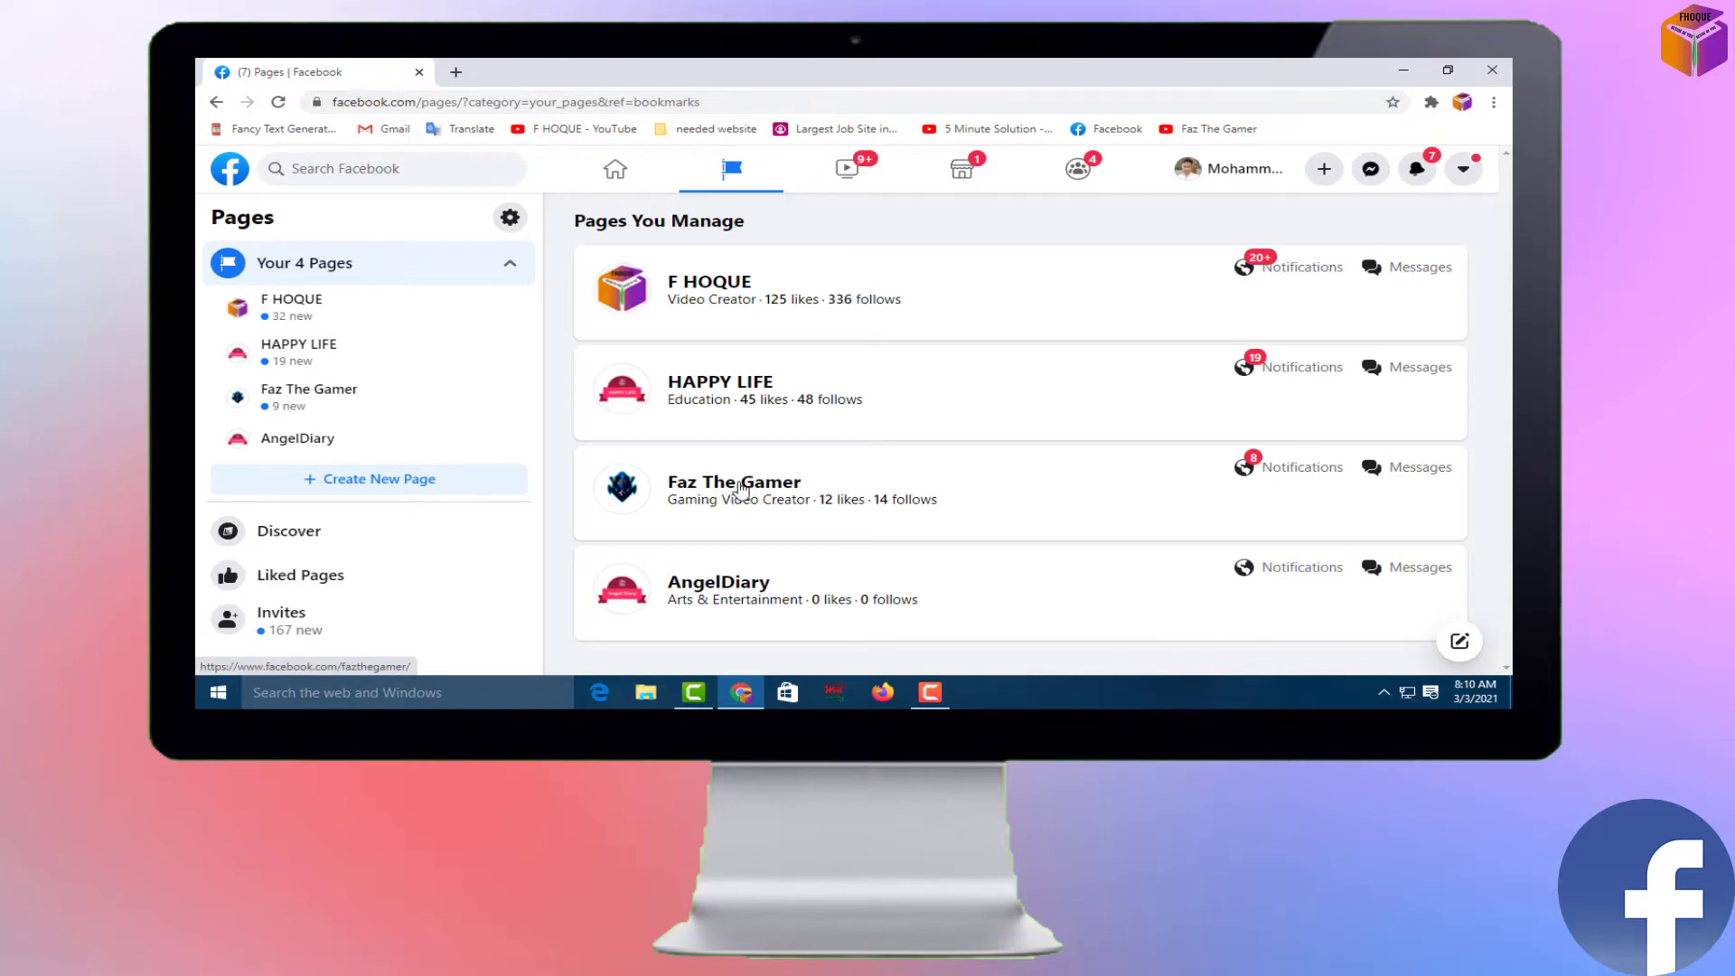
pyautogui.click(741, 489)
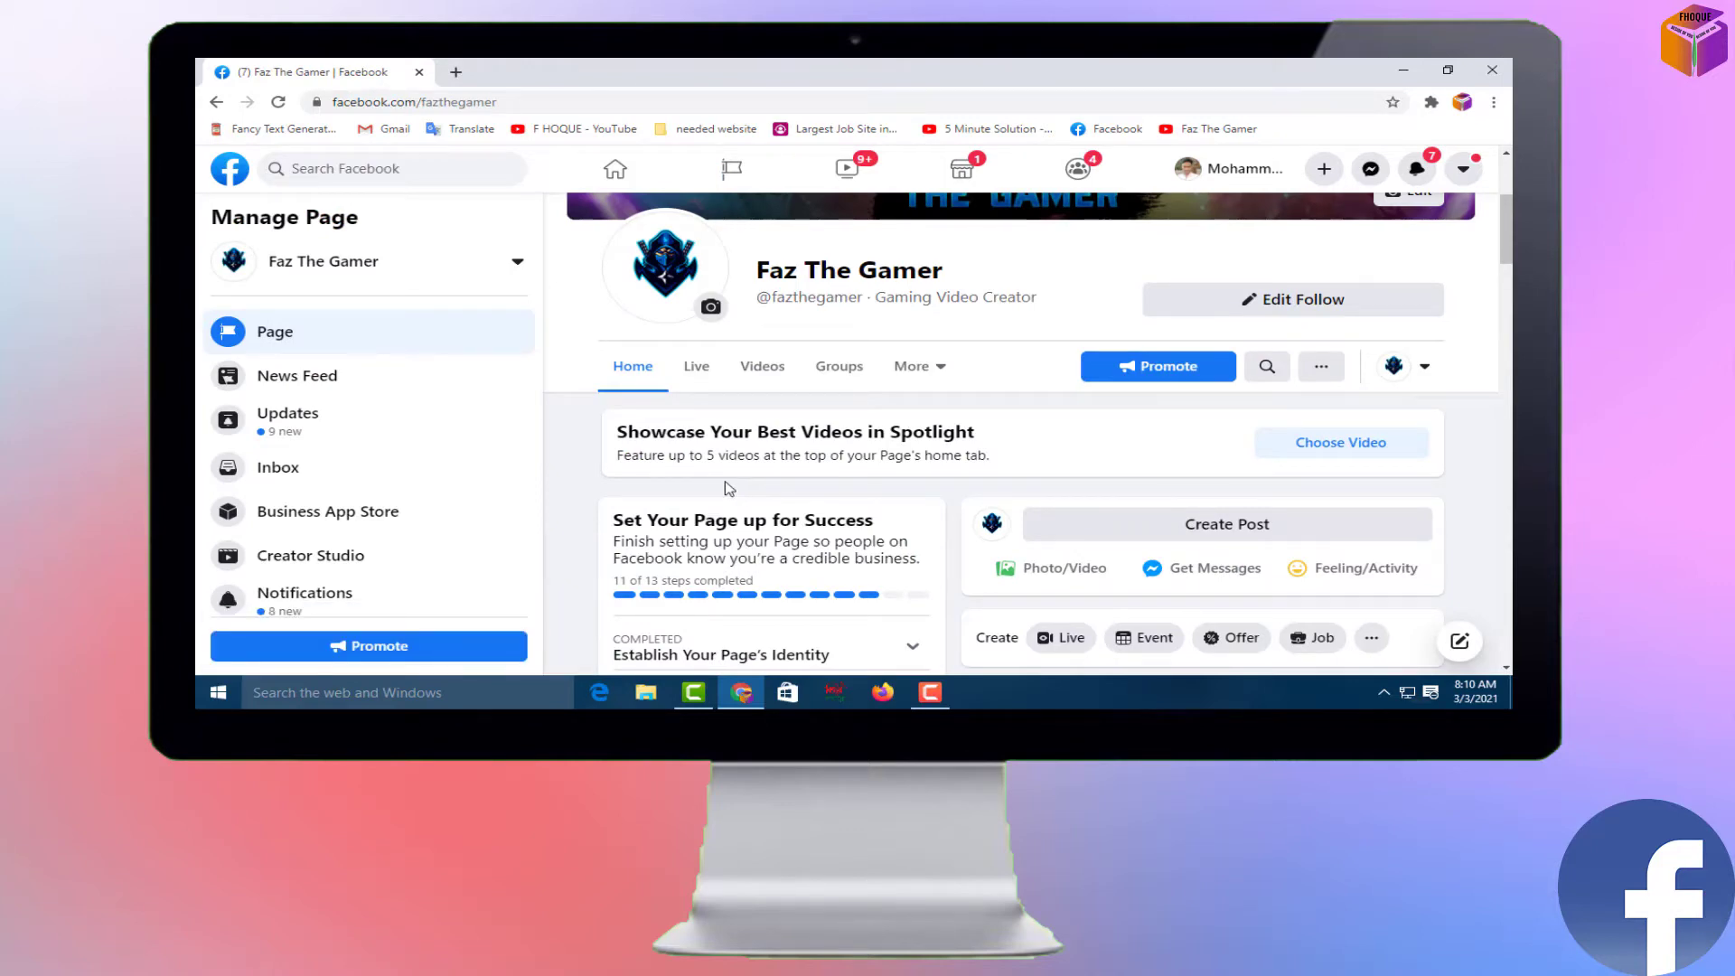
pyautogui.click(308, 476)
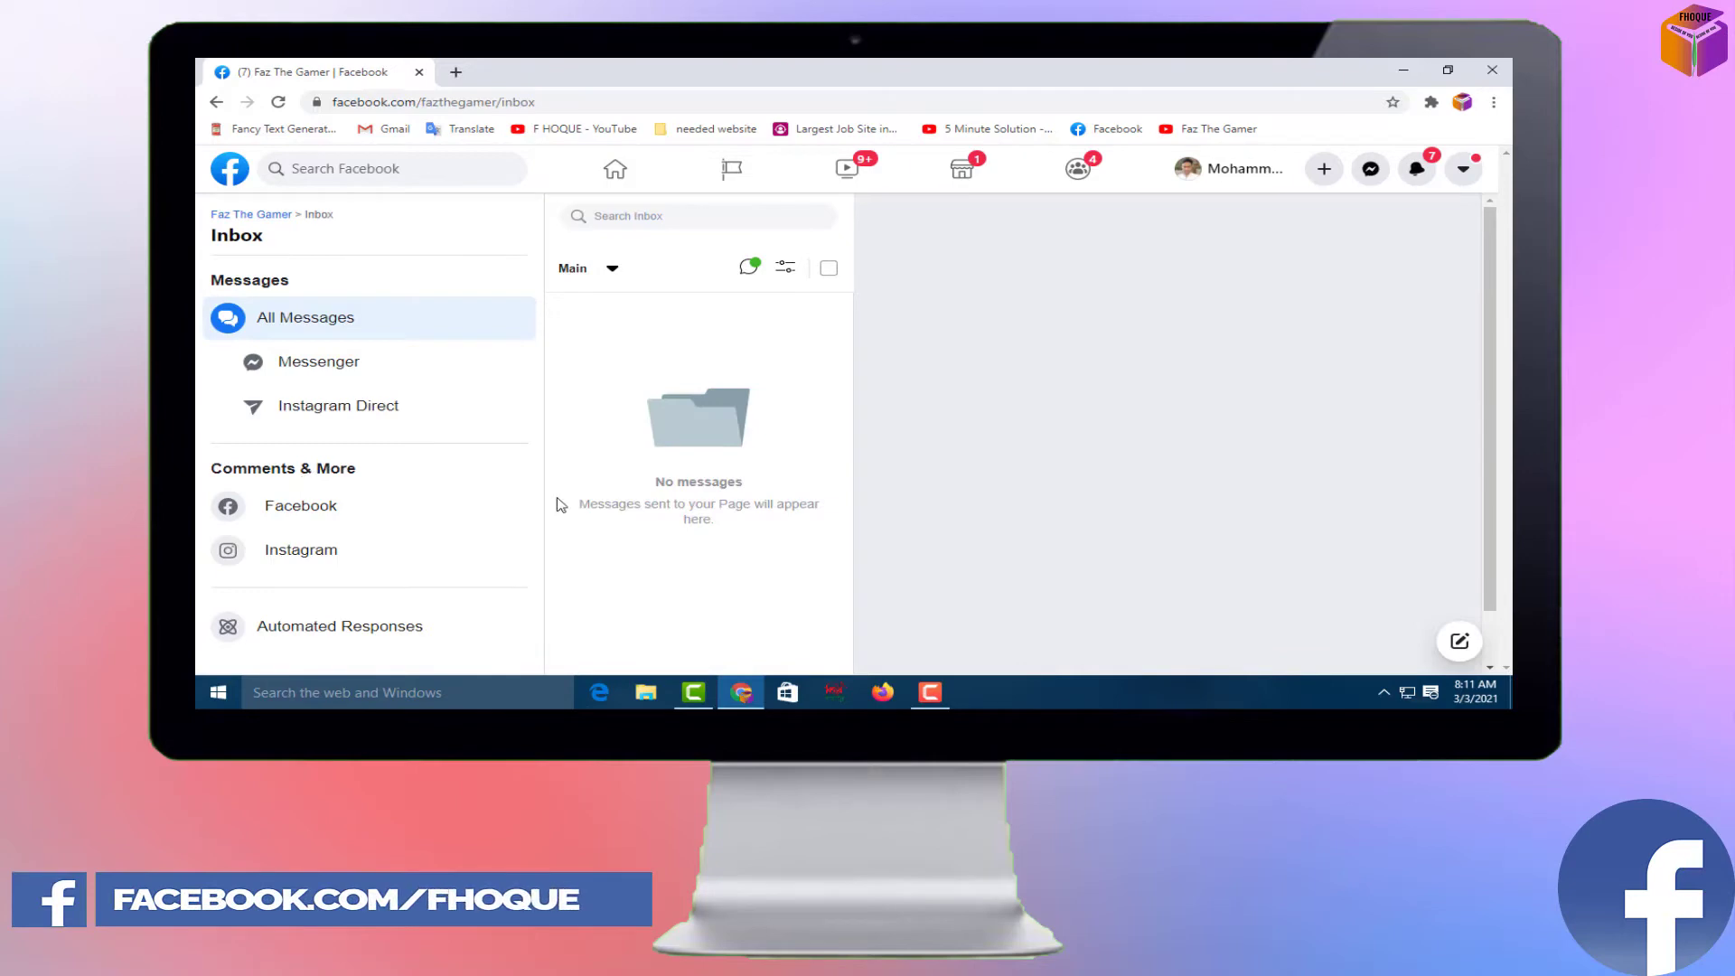
# - Switch on Instant Reply under the page's Automated Responses
pyautogui.click(359, 636)
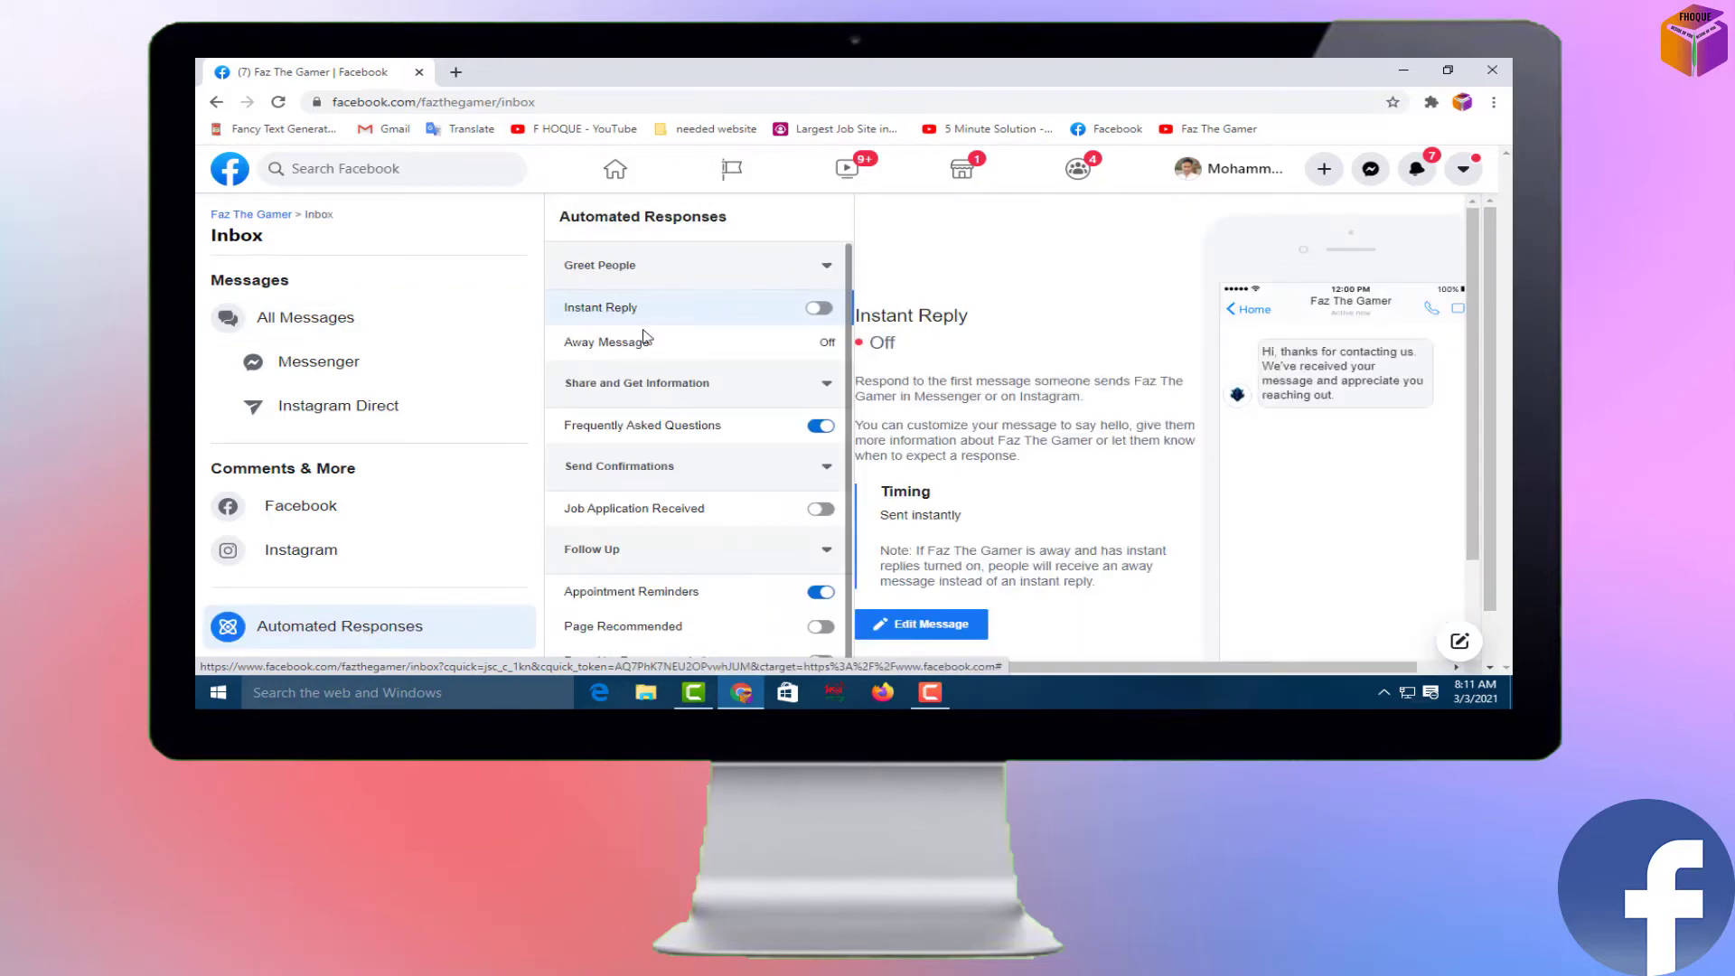
pyautogui.click(816, 309)
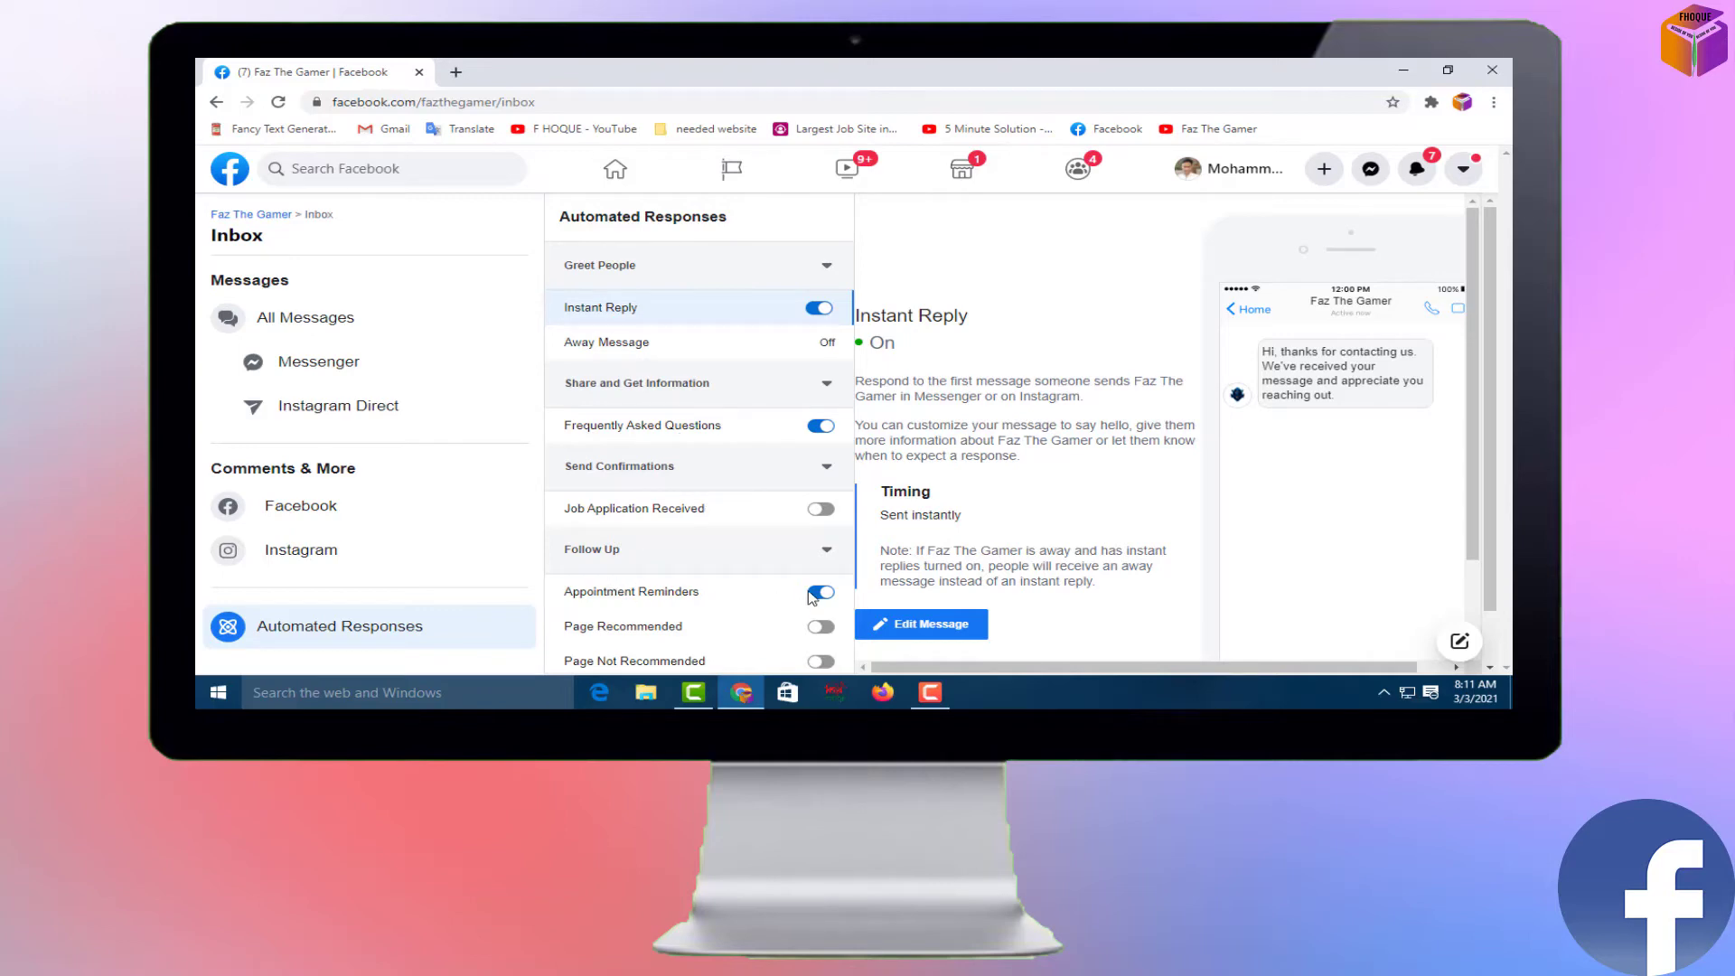
pyautogui.click(928, 628)
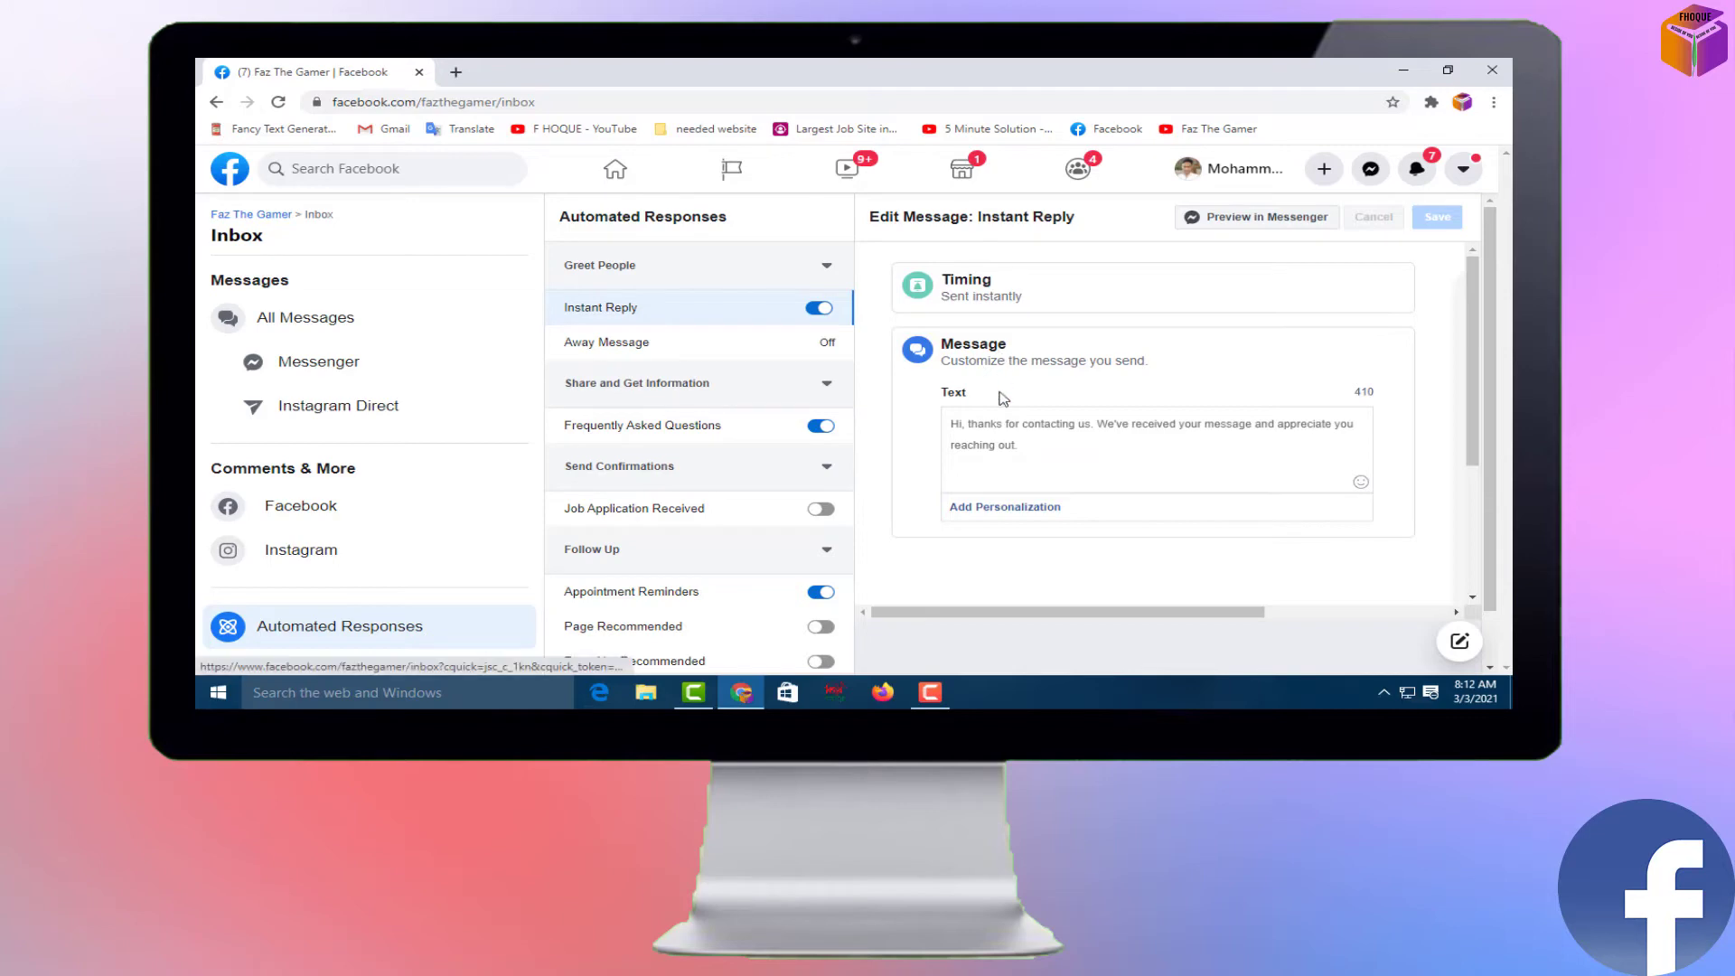
pyautogui.click(1028, 449)
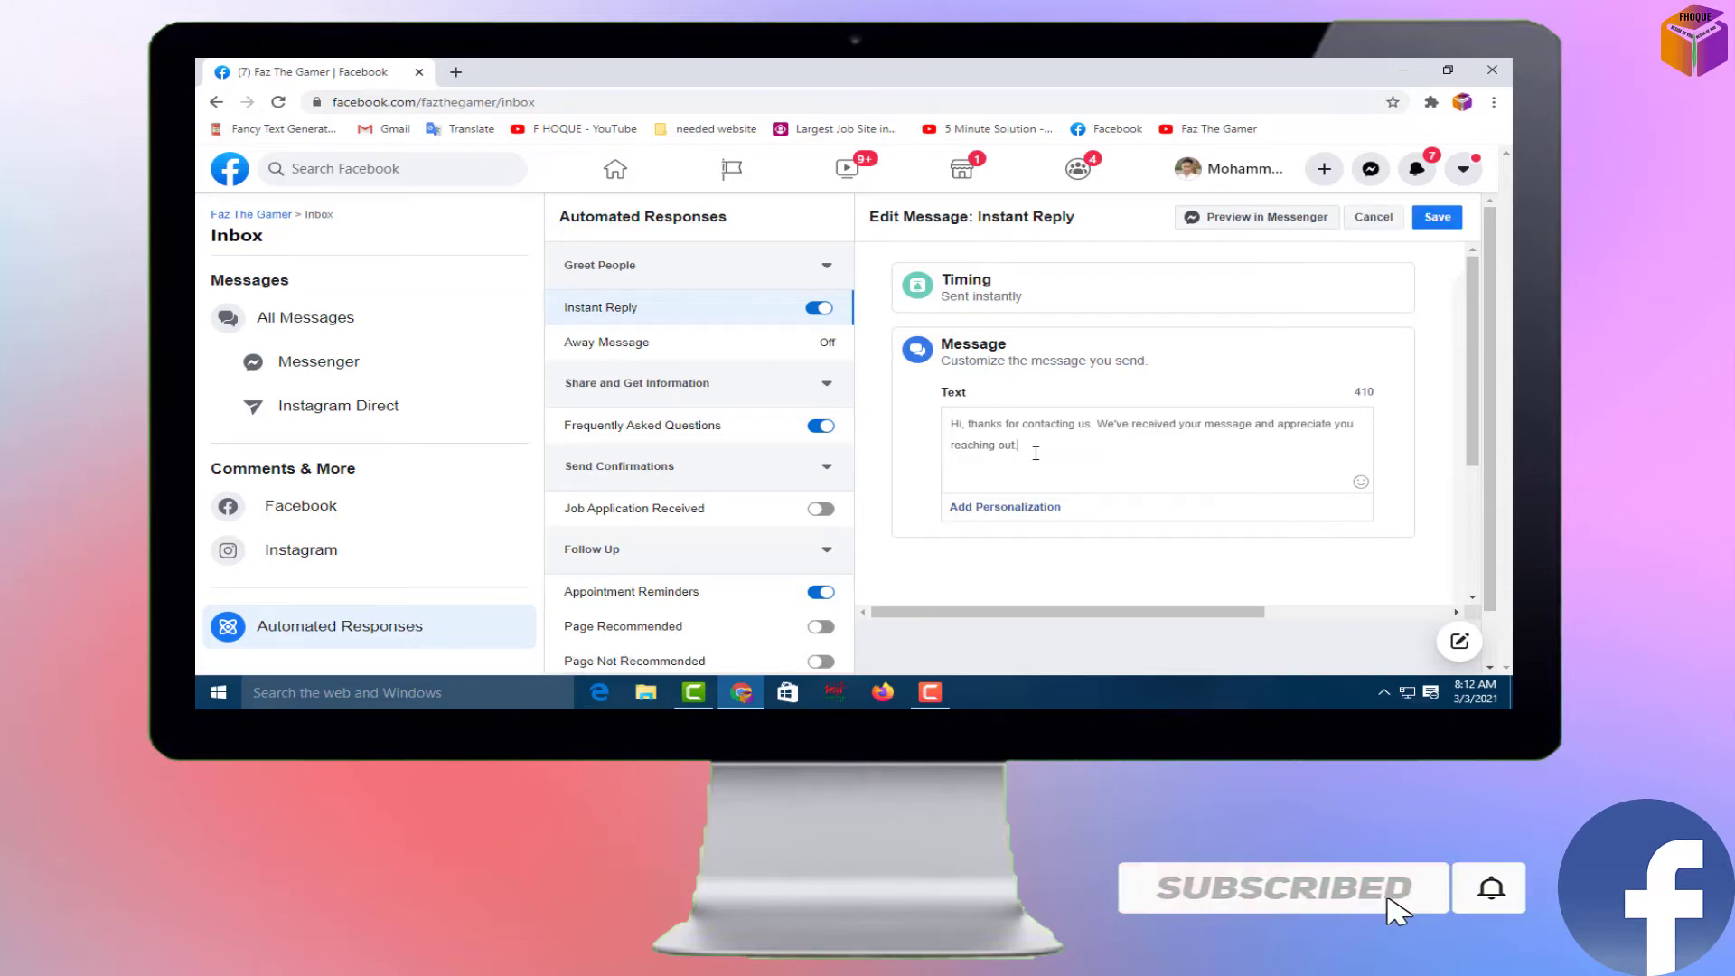
pyautogui.moveTo(1028, 449); pyautogui.dragTo(950, 422)
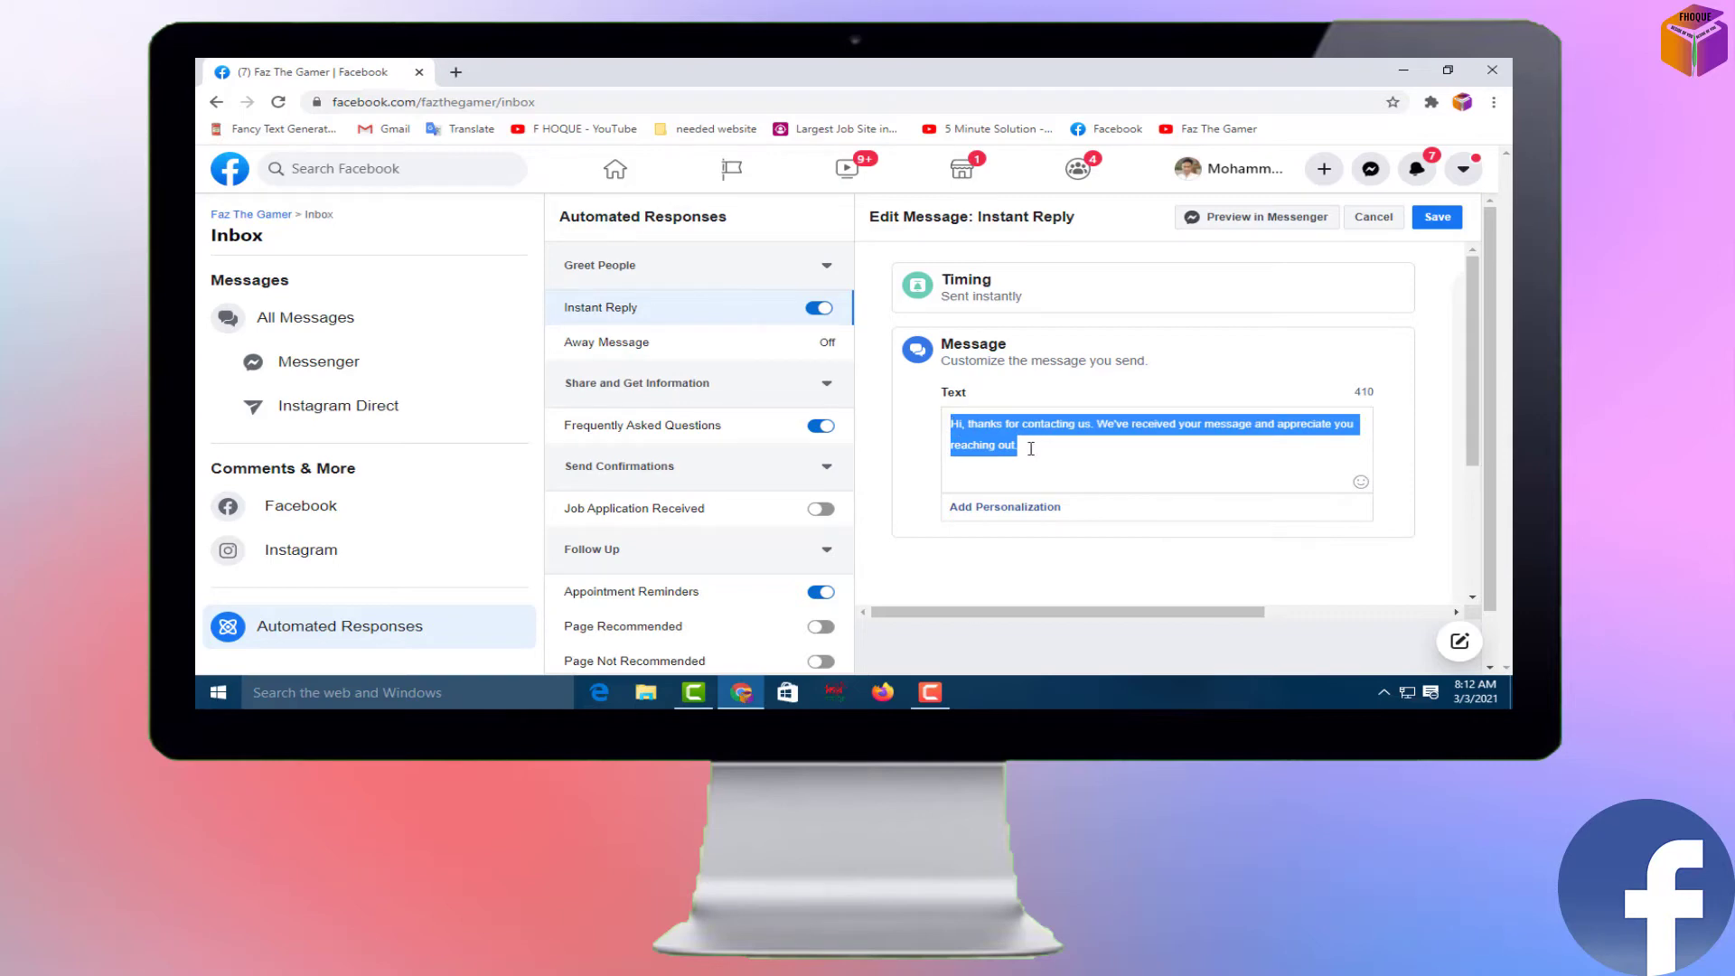
pyautogui.click(965, 432)
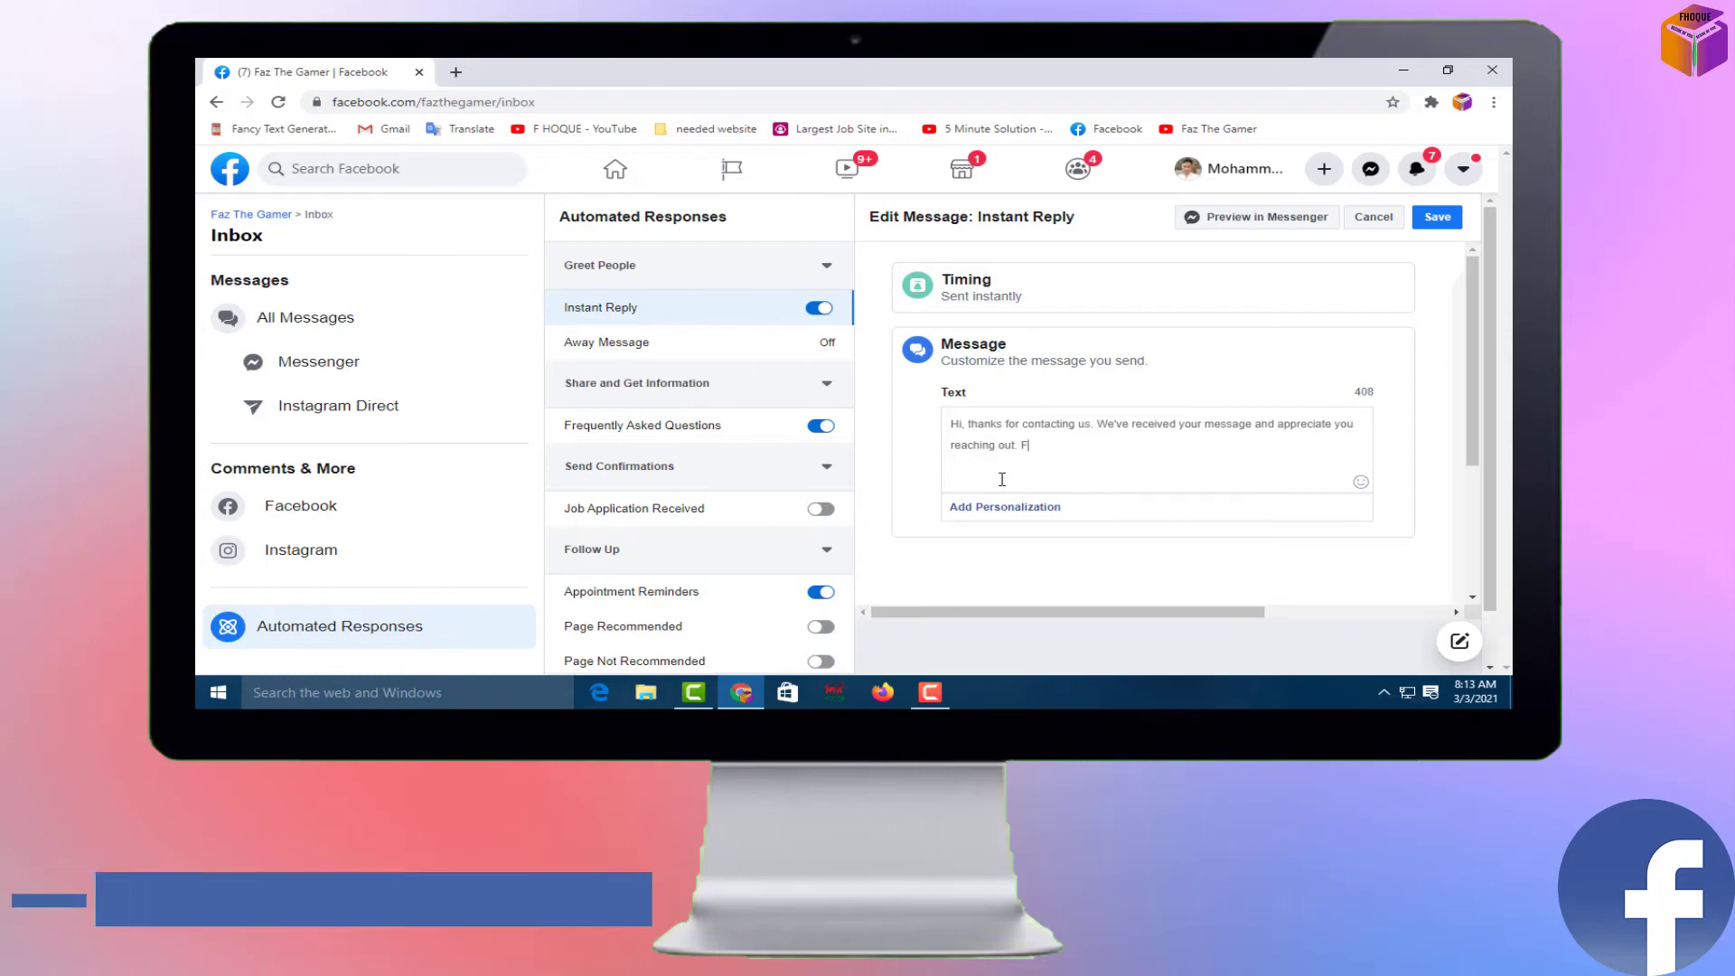
pyautogui.write('For further information y')
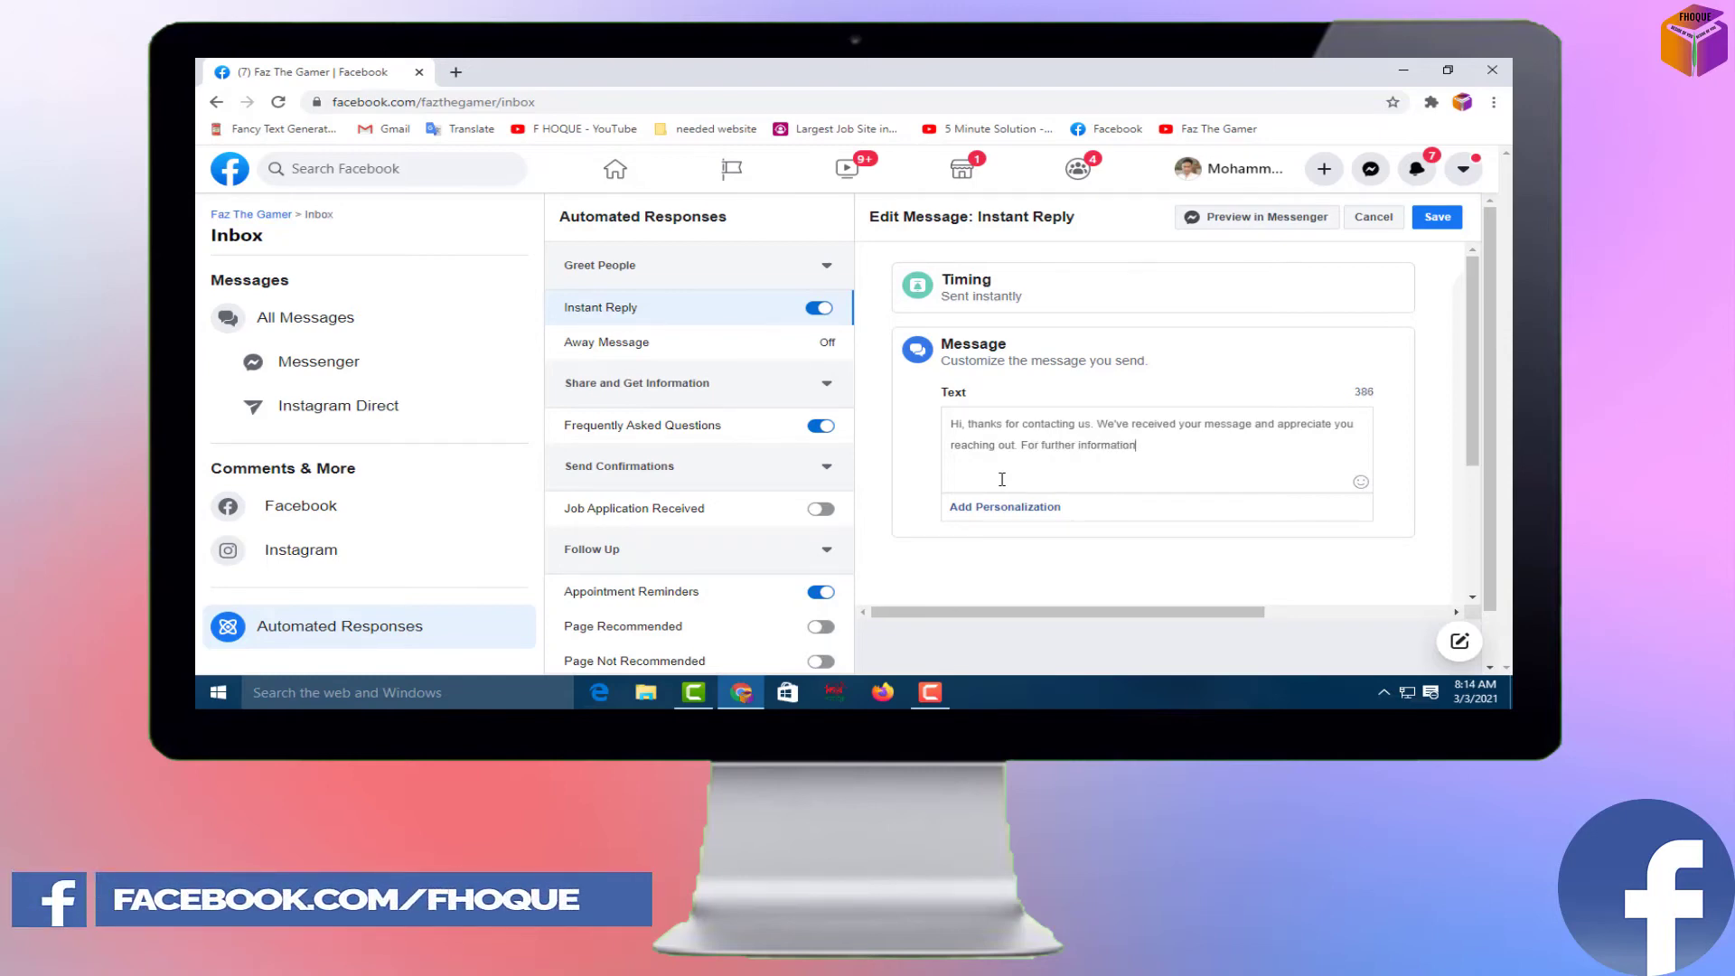
pyautogui.write('ou can visit m')
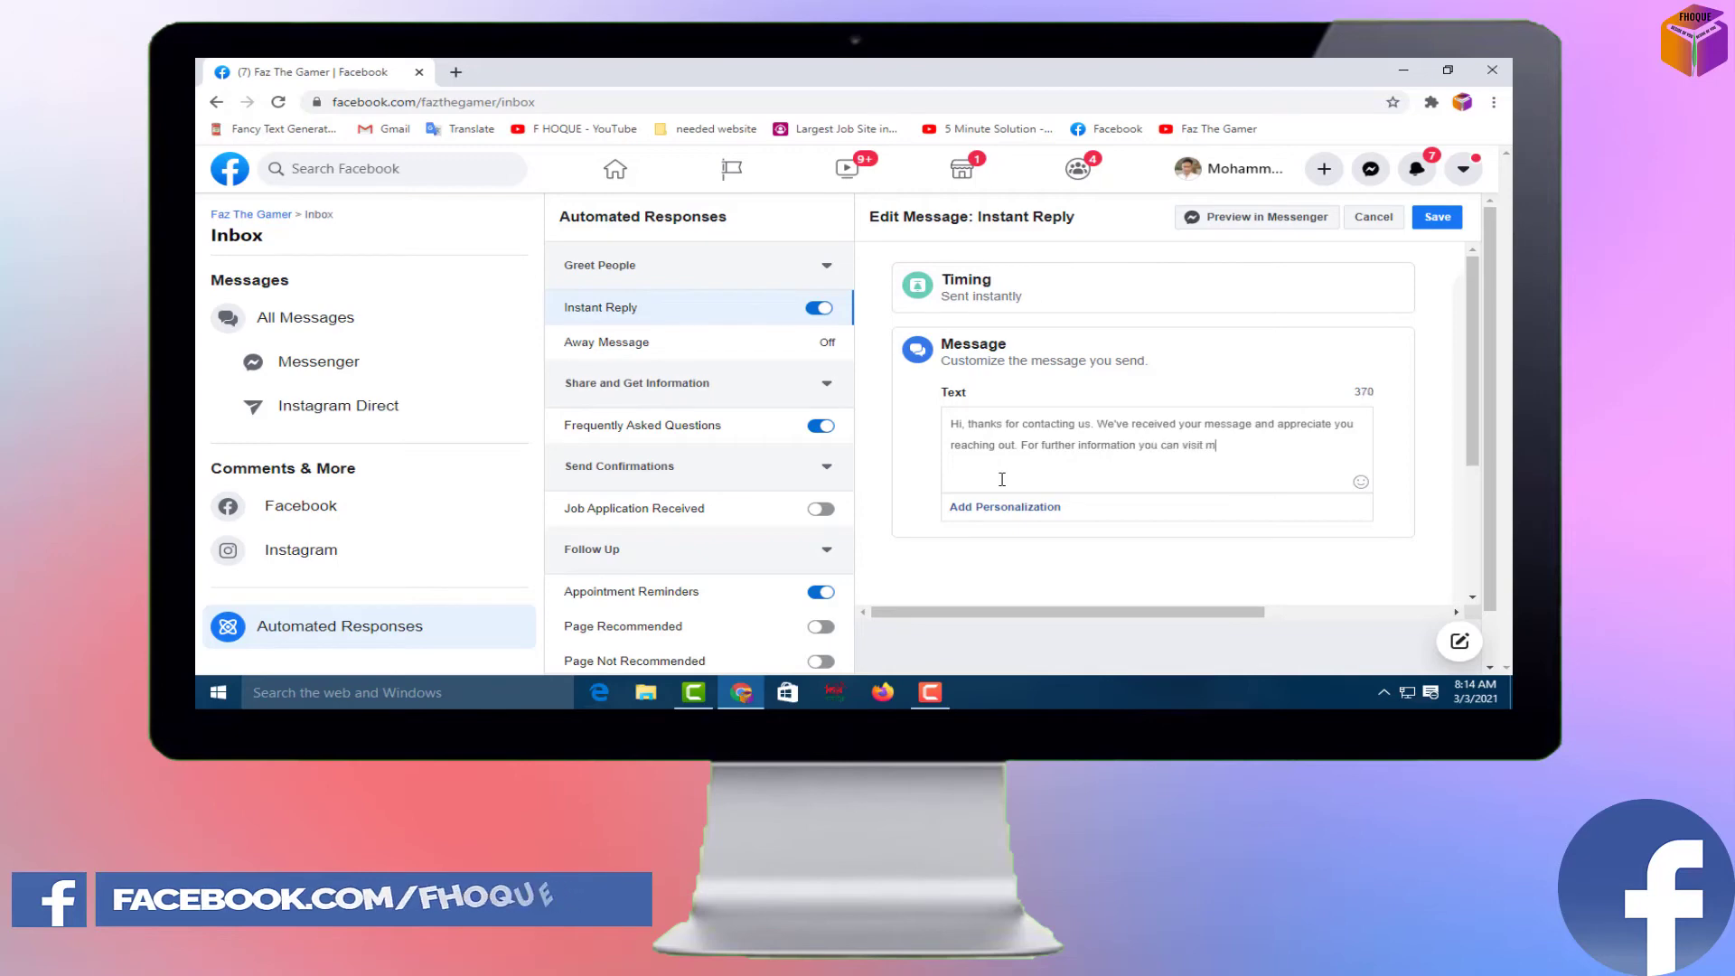
pyautogui.write('y Youtube channel www')
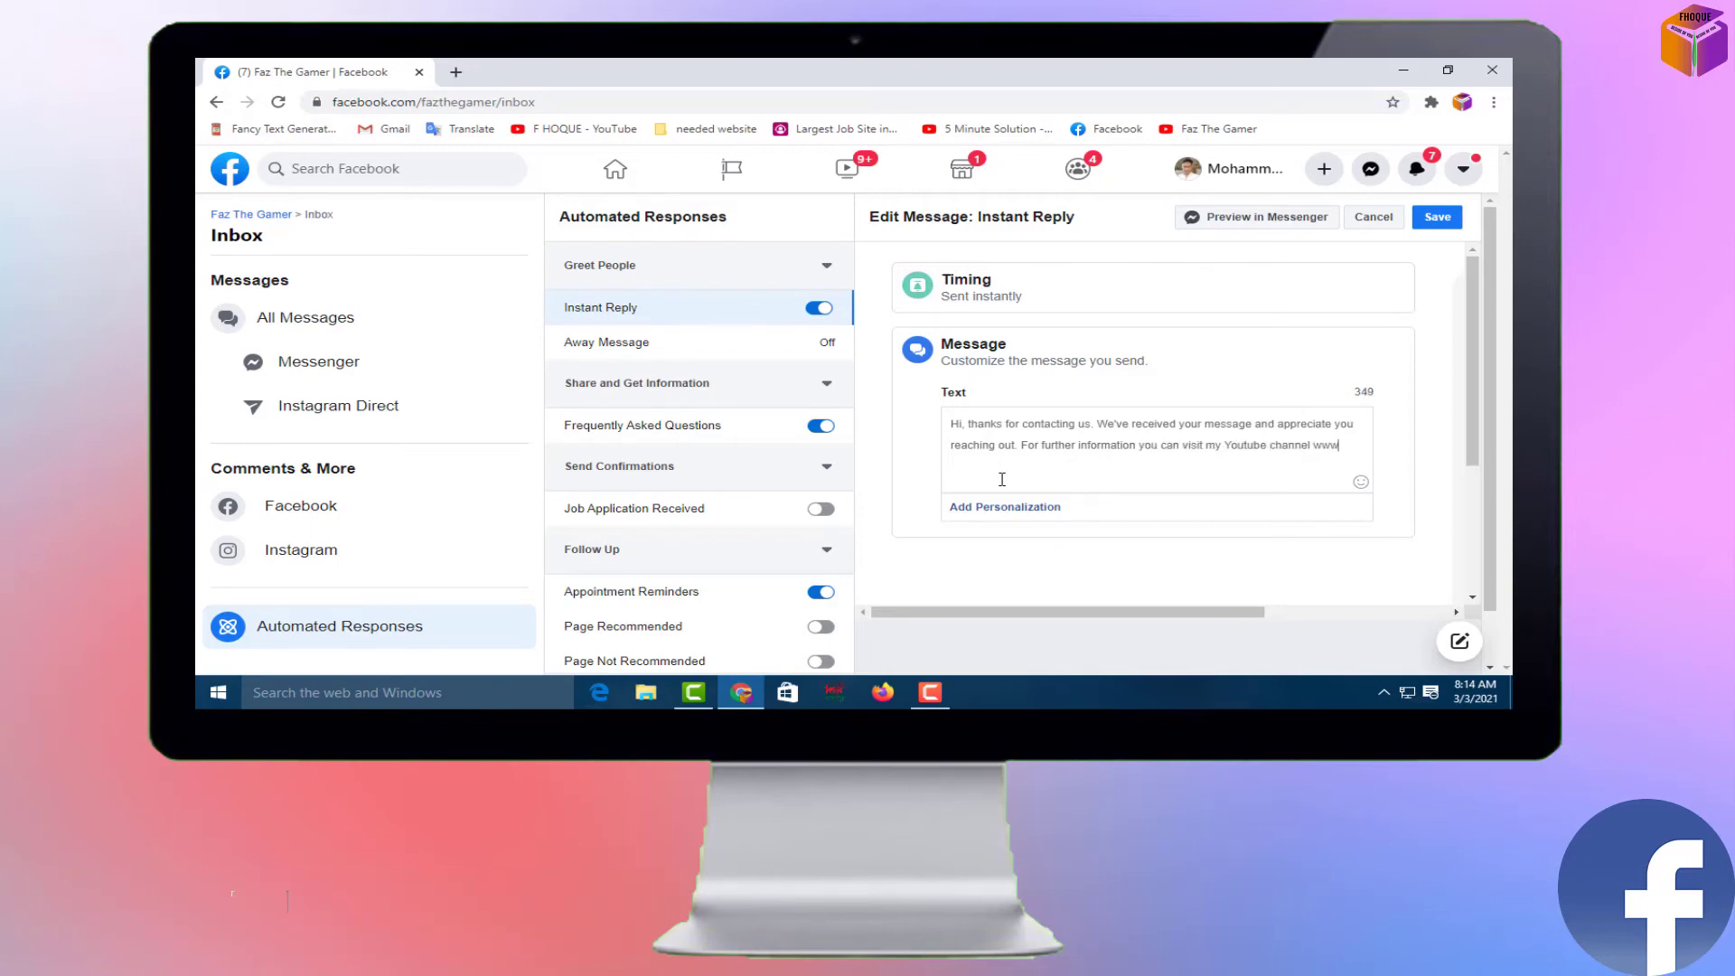
pyautogui.write('.youtube.')
pyautogui.write('com/c/fhoque')
pyautogui.click(1264, 226)
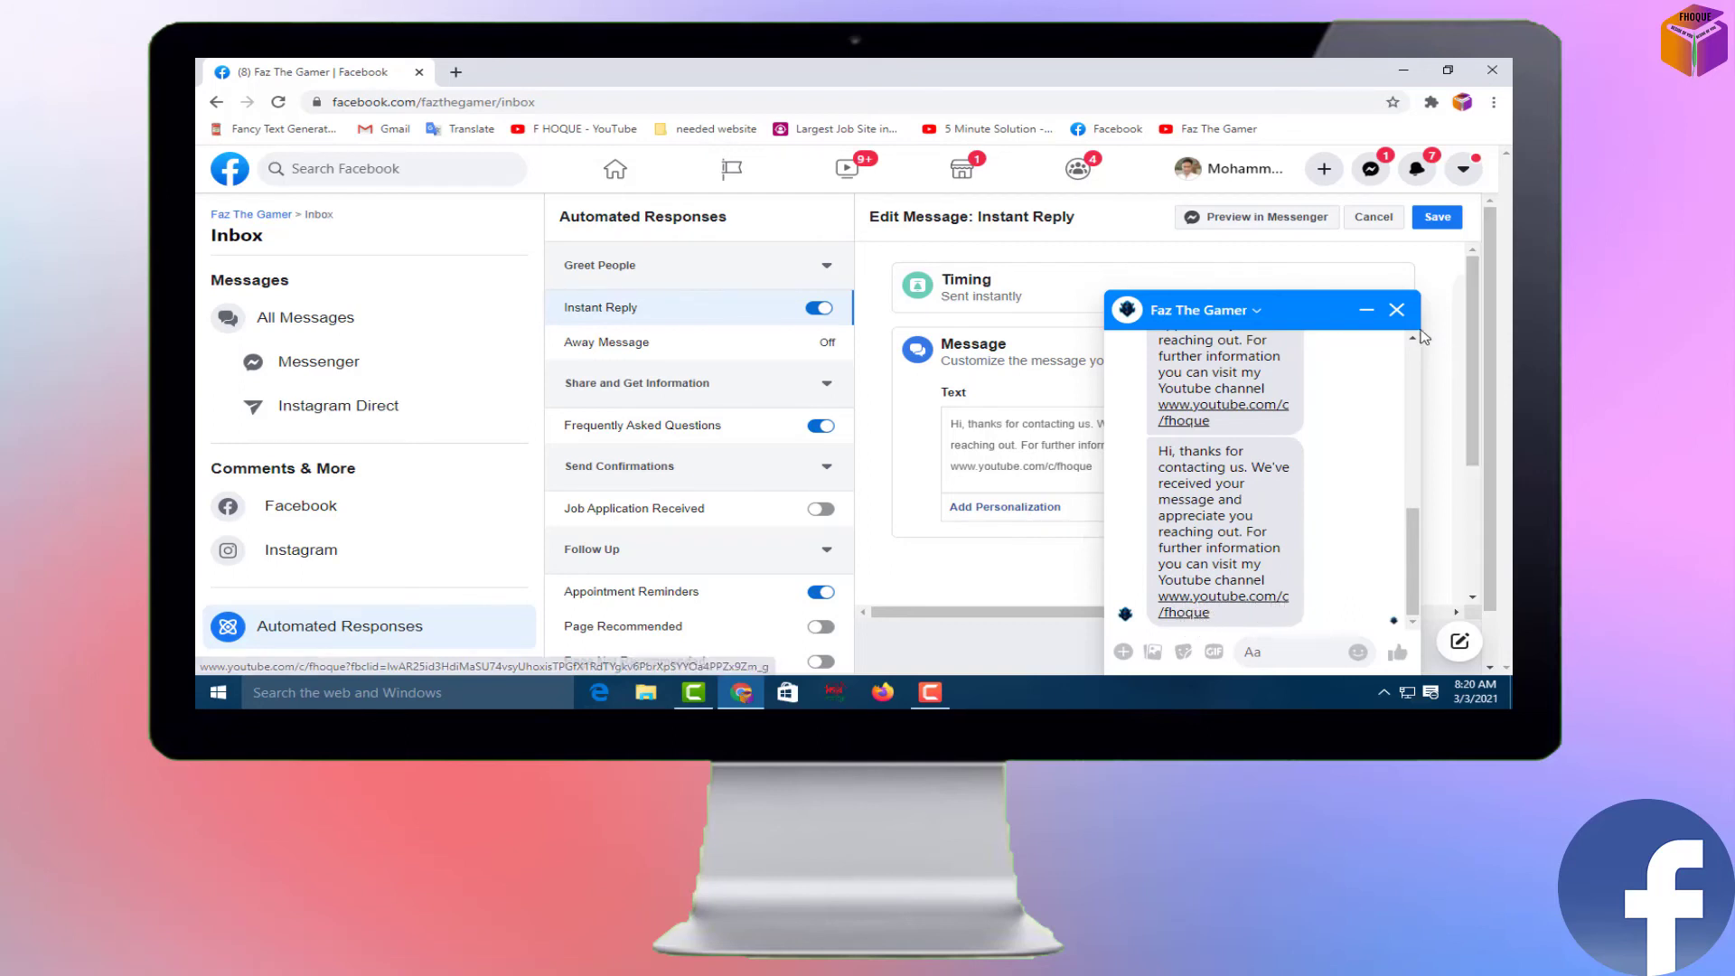
pyautogui.click(1396, 312)
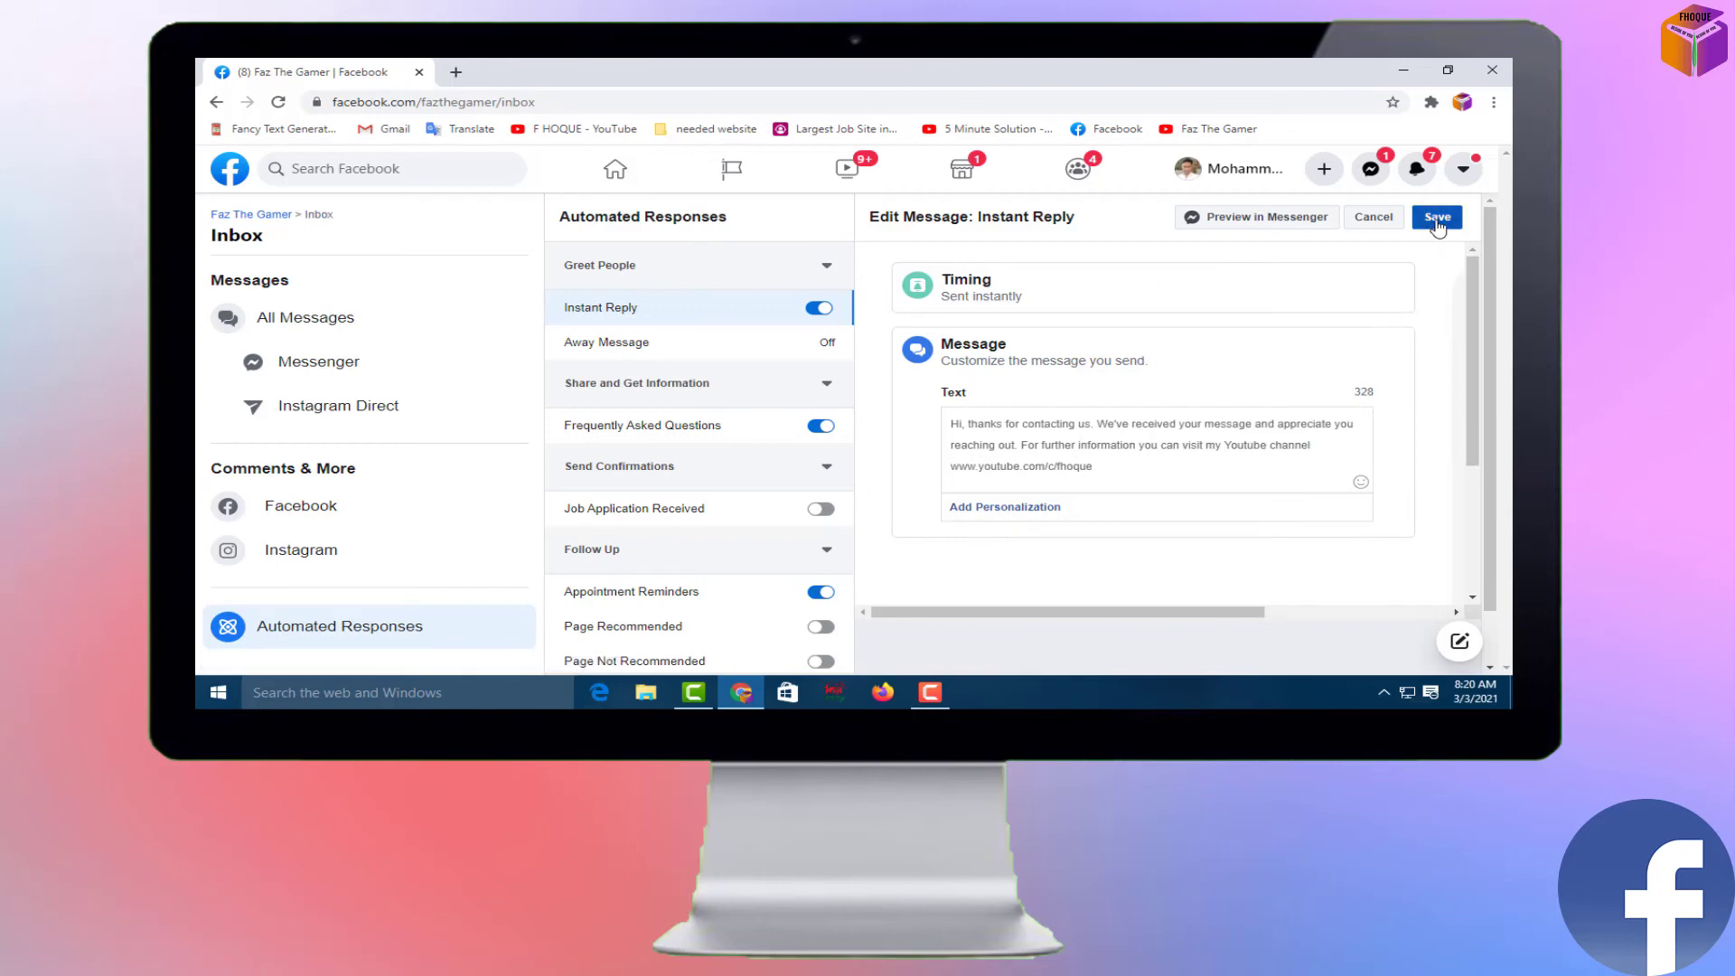
# - Save the Instant Reply message and check the phone preview showing the YouTube link
pyautogui.click(1437, 218)
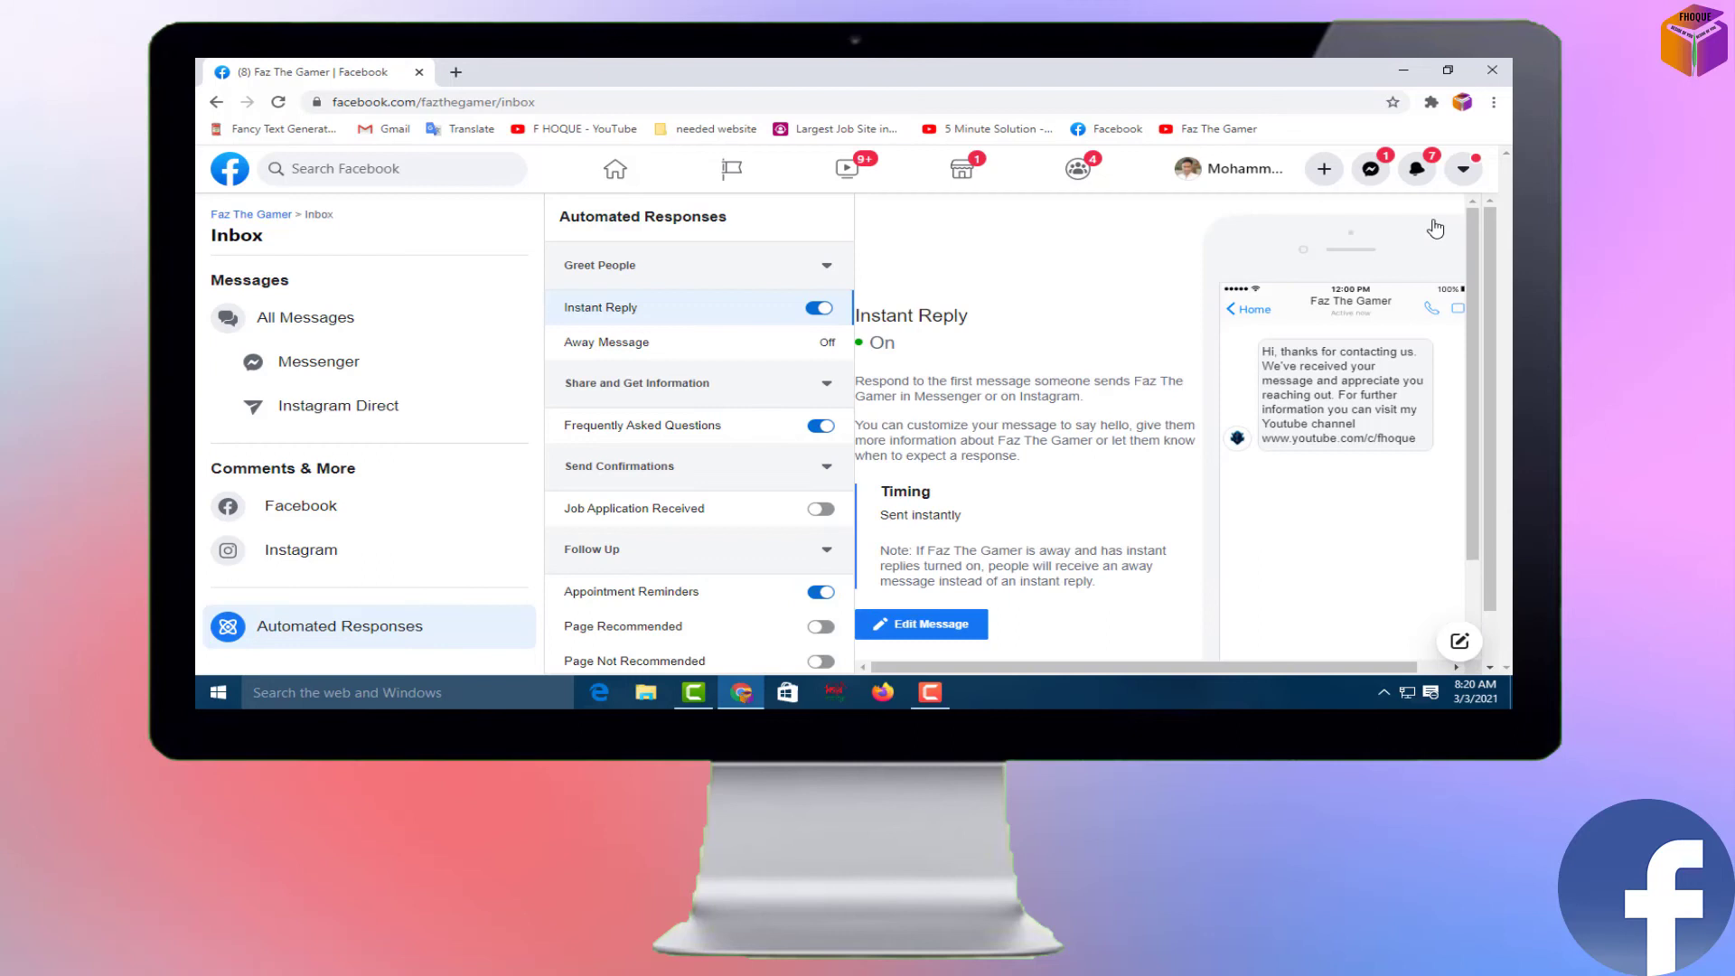
pyautogui.moveTo(1147, 673); pyautogui.dragTo(1179, 673)
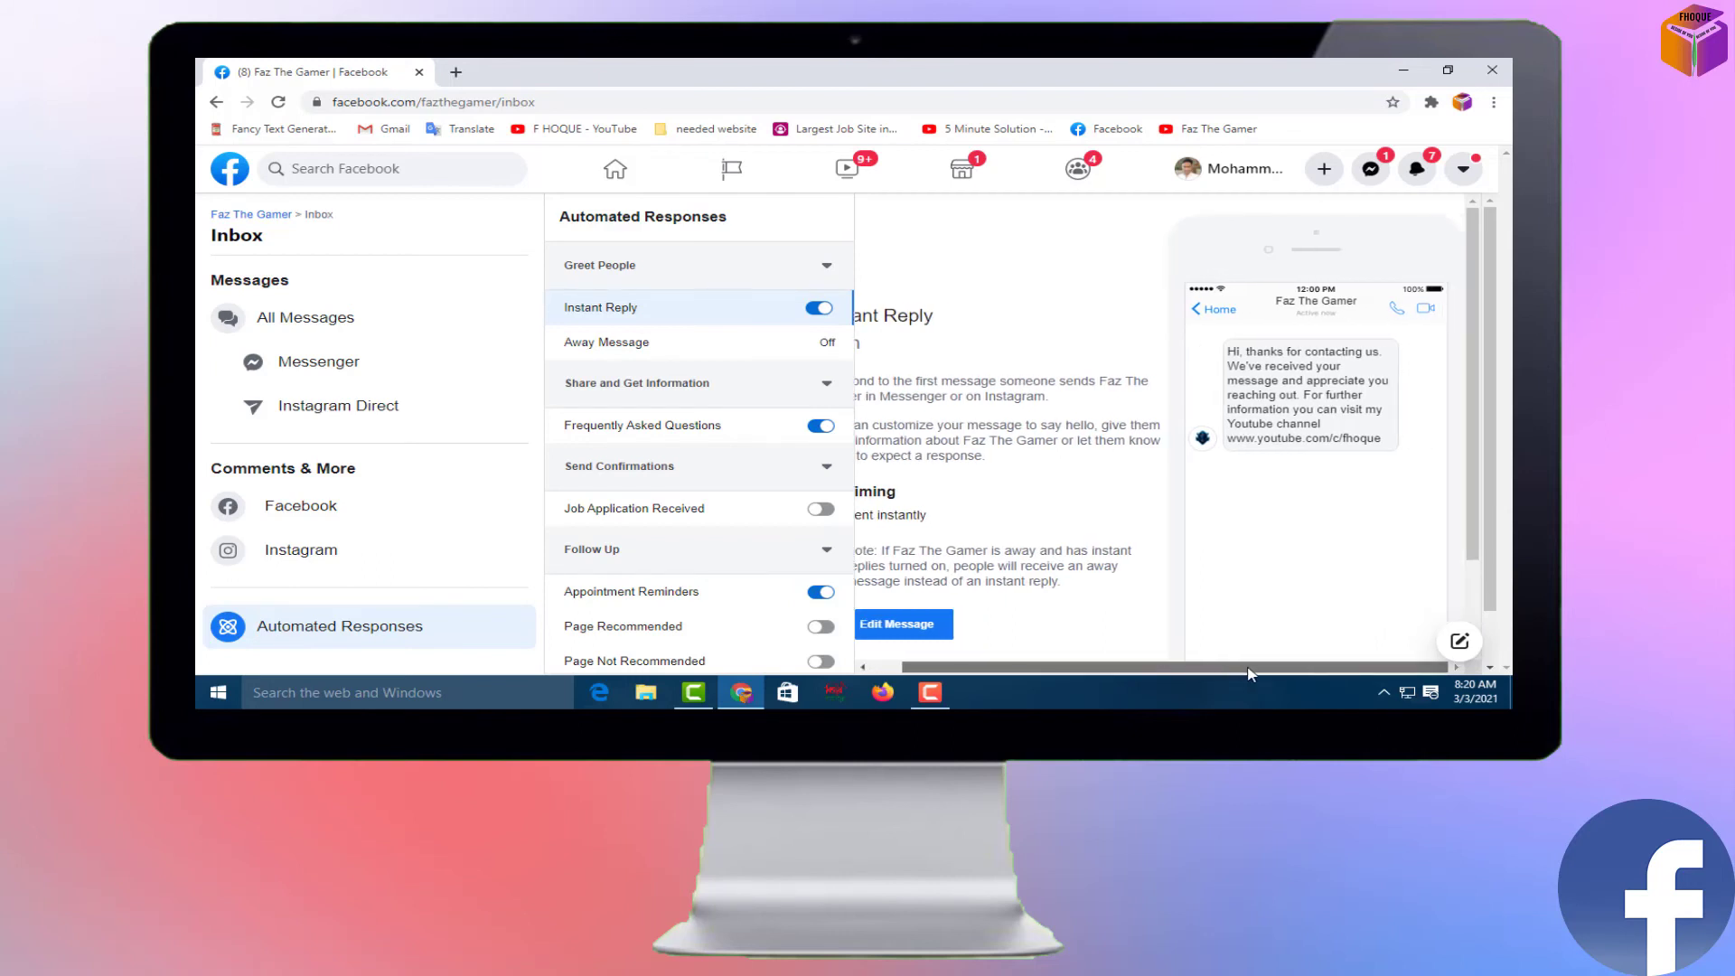